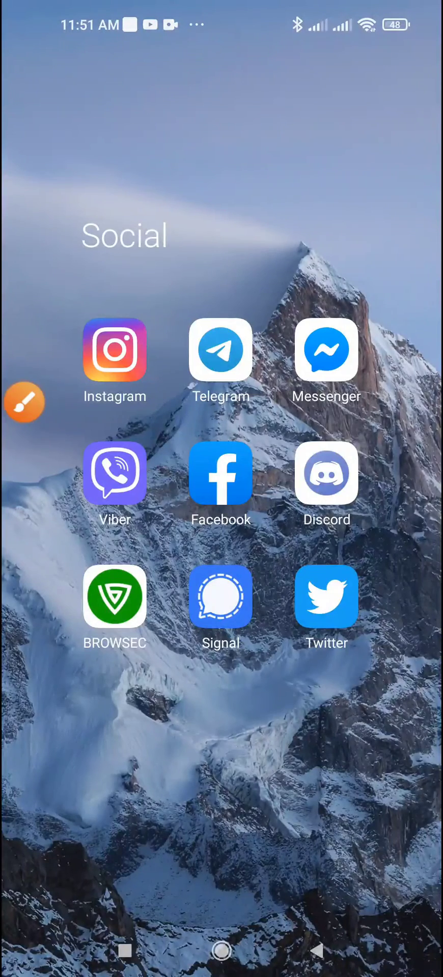
Launch Facebook and reach Settings through the menu's Settings & privacy section.
{"action": "left_click", "coordinate": [220, 478]}
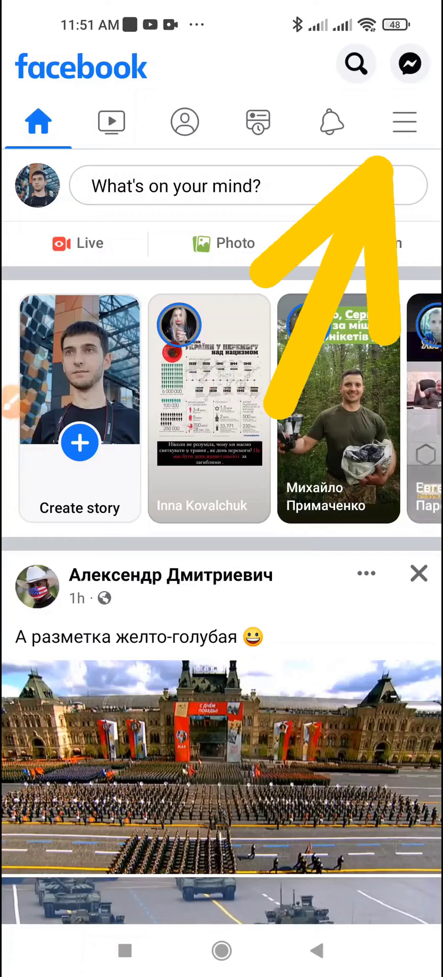
{"action": "left_click", "coordinate": [404, 122]}
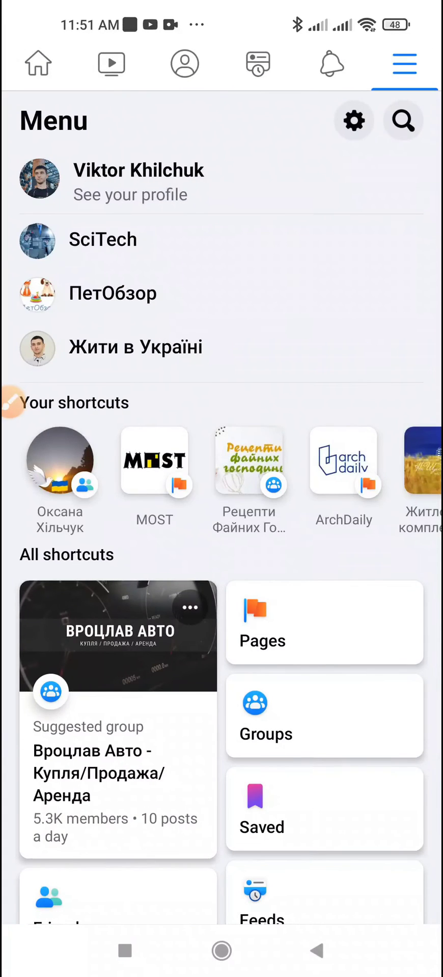
{"action": "scroll", "coordinate": [222, 534], "scroll_direction": "down", "scroll_amount": 5}
{"action": "scroll", "coordinate": [222, 535], "scroll_direction": "down", "scroll_amount": 5}
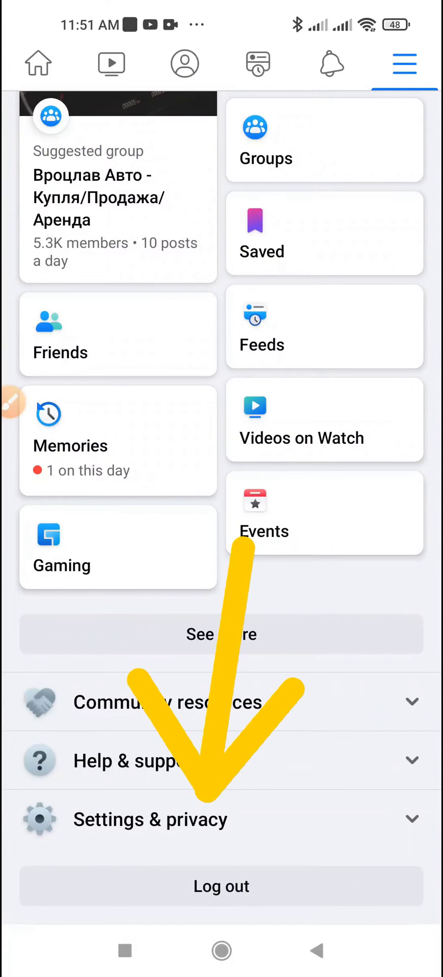
{"action": "left_click", "coordinate": [151, 819]}
{"action": "left_click", "coordinate": [95, 572]}
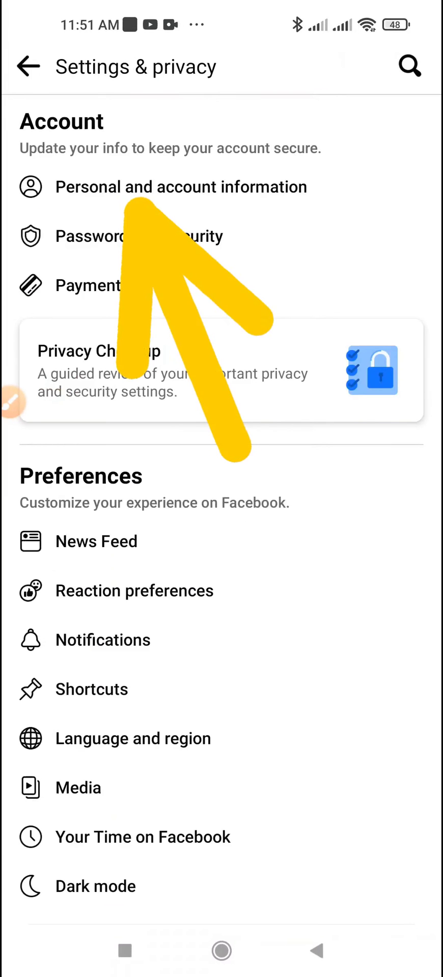
Go through Personal and account information to Contact info and start adding an email address.
{"action": "left_click", "coordinate": [181, 187]}
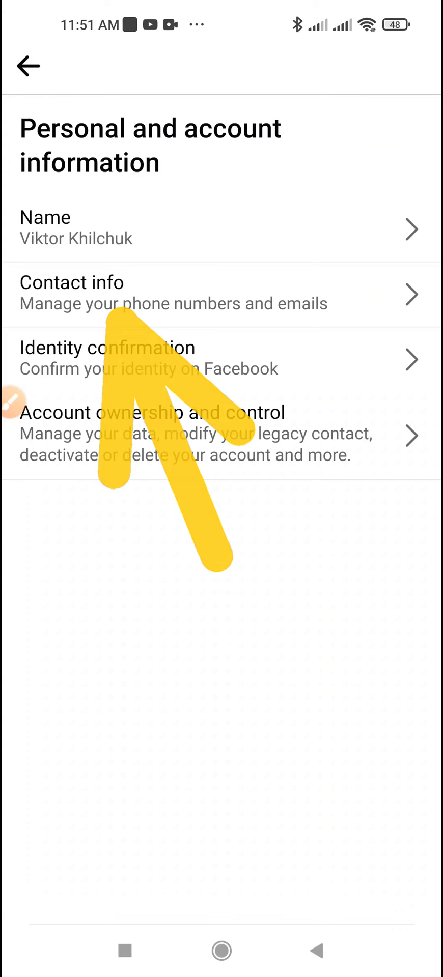
{"action": "left_click", "coordinate": [173, 293]}
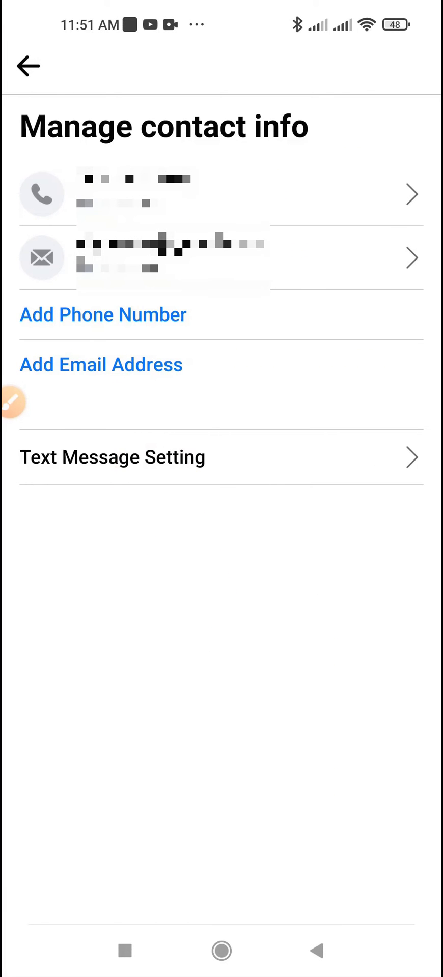
{"action": "left_click", "coordinate": [100, 365]}
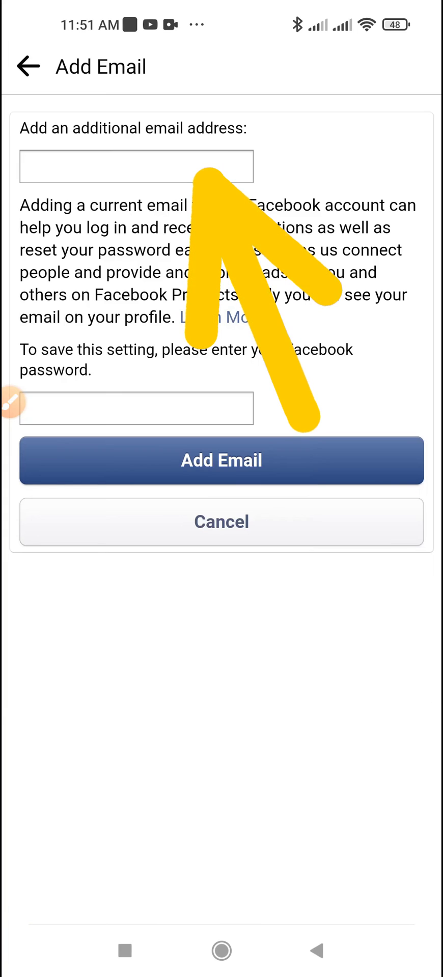
Enter the new email and the Facebook password and submit it with Add Email.
{"action": "left_click", "coordinate": [136, 166]}
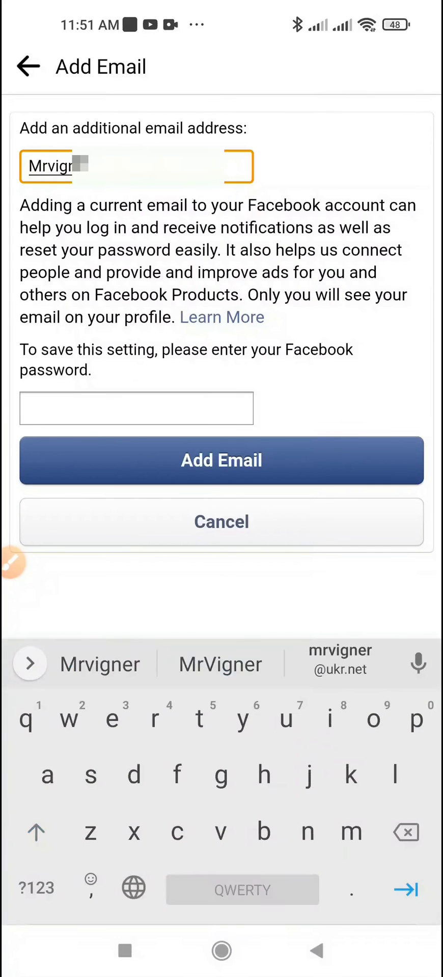
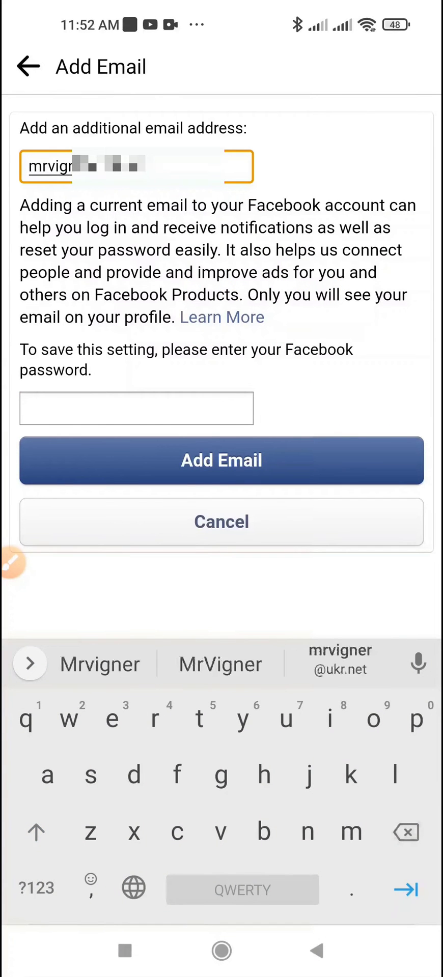
{"action": "left_click", "coordinate": [136, 408]}
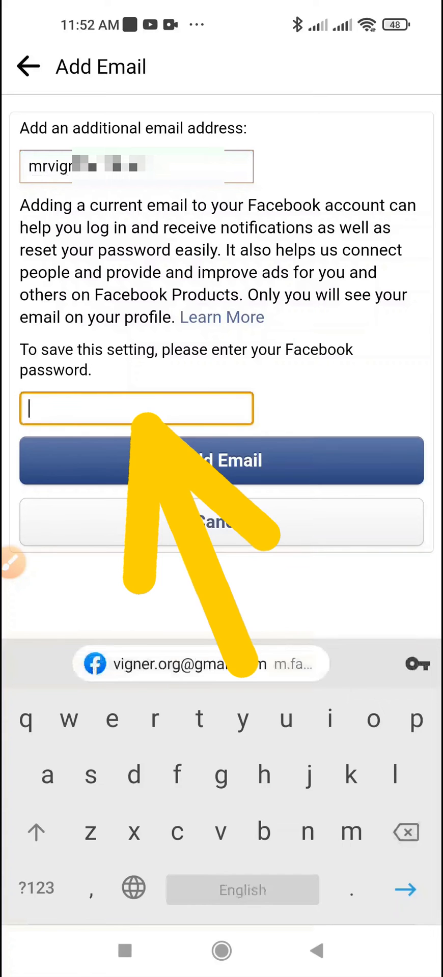
{"action": "left_click", "coordinate": [175, 664]}
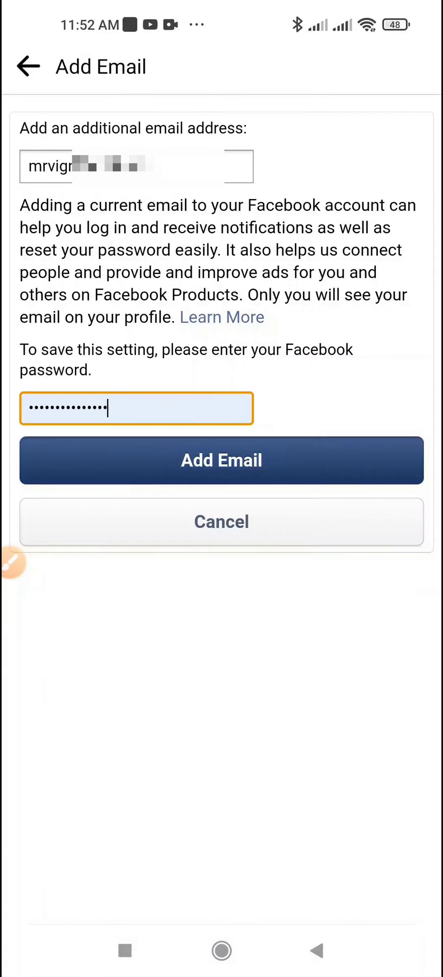
{"action": "left_click", "coordinate": [221, 460]}
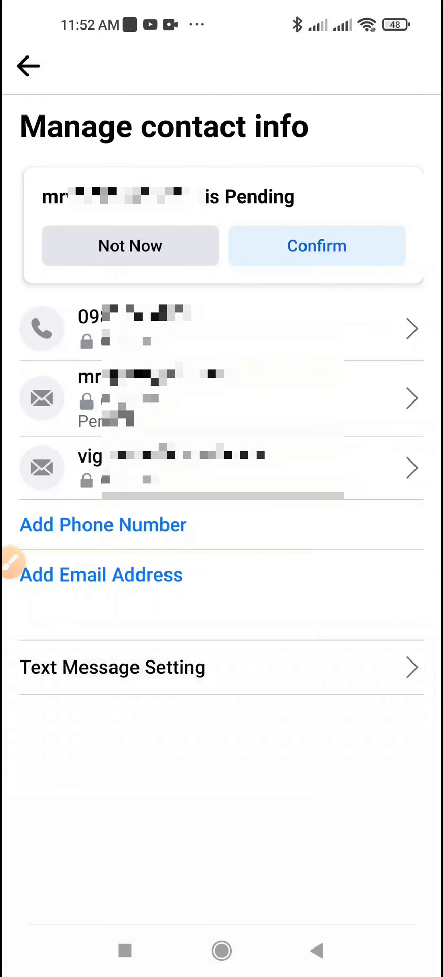
Confirm the pending email by entering the emailed confirmation code.
{"action": "left_click", "coordinate": [316, 245]}
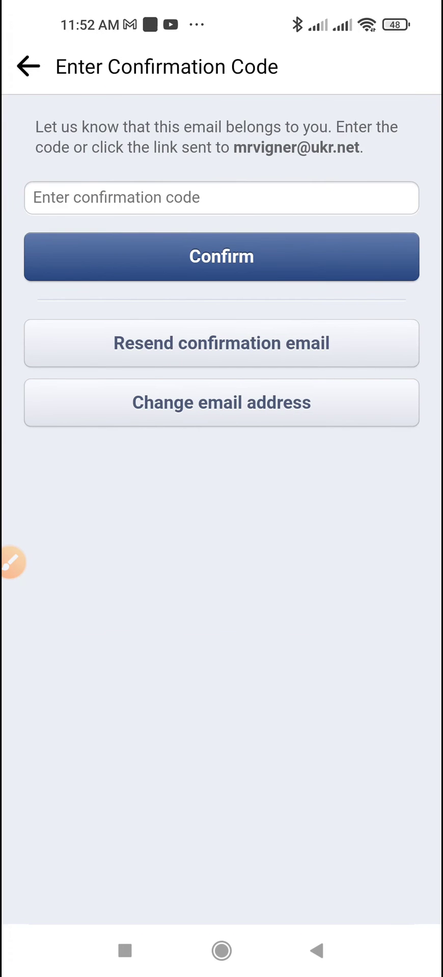
{"action": "left_click", "coordinate": [222, 197]}
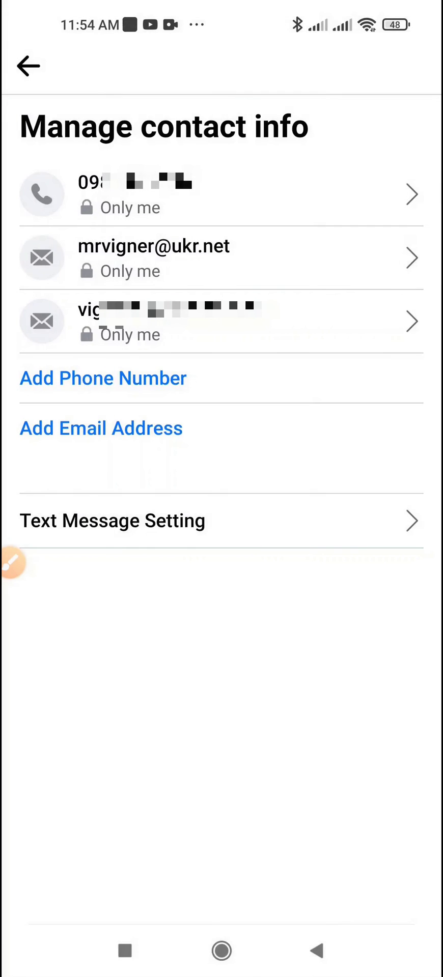
Keep the new email's audience as Only me and set it as the primary email.
{"action": "left_click", "coordinate": [222, 258]}
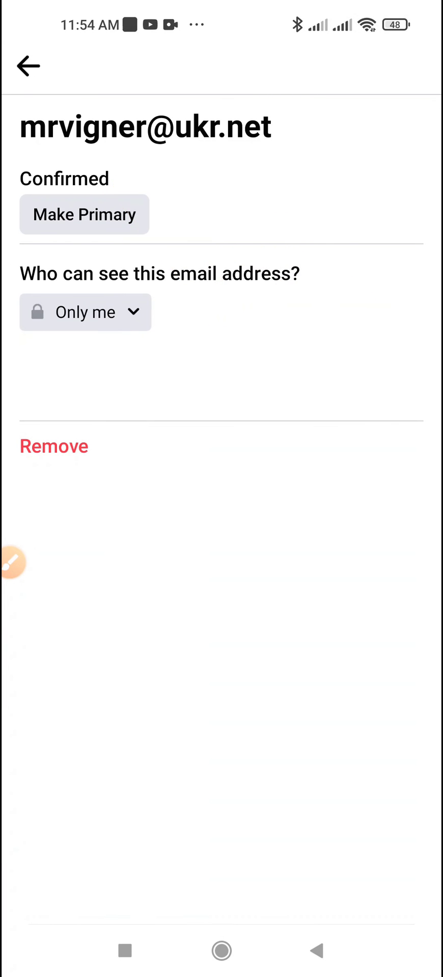
{"action": "left_click", "coordinate": [85, 312]}
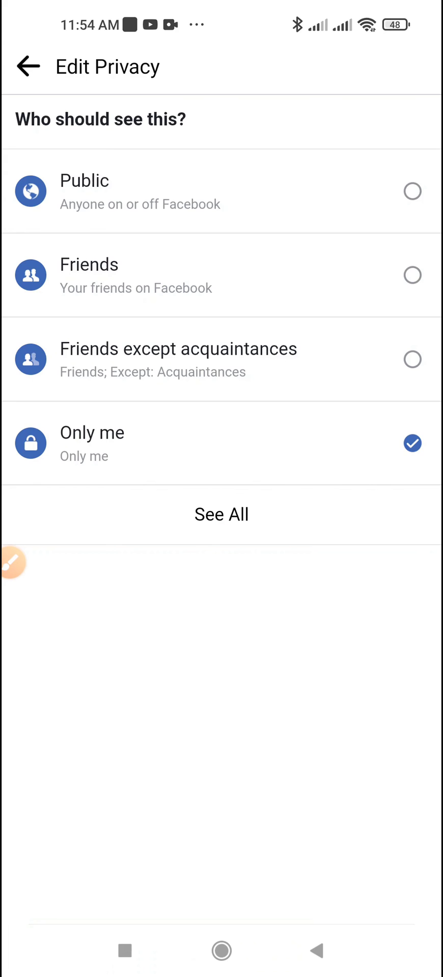
{"action": "left_click", "coordinate": [316, 950]}
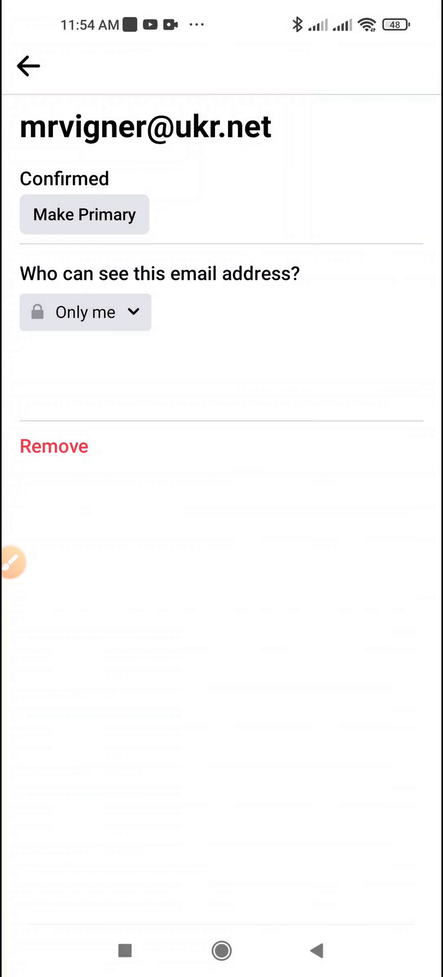
{"action": "left_click", "coordinate": [84, 214]}
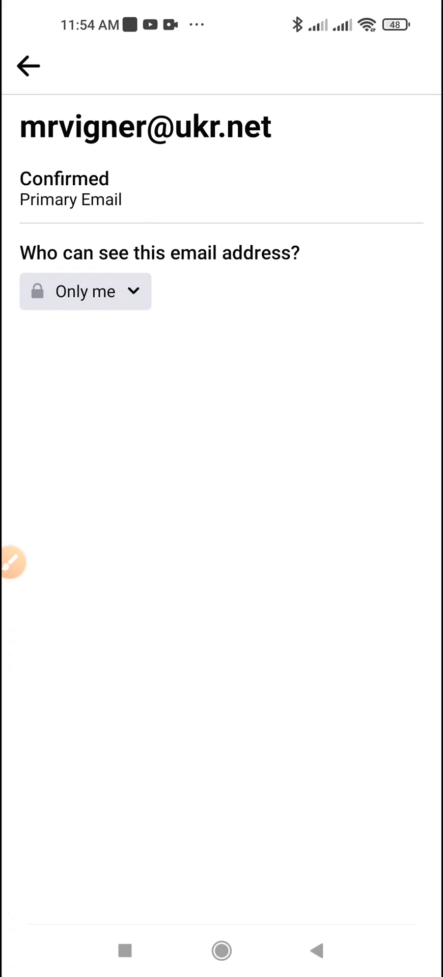
{"action": "left_click", "coordinate": [316, 950]}
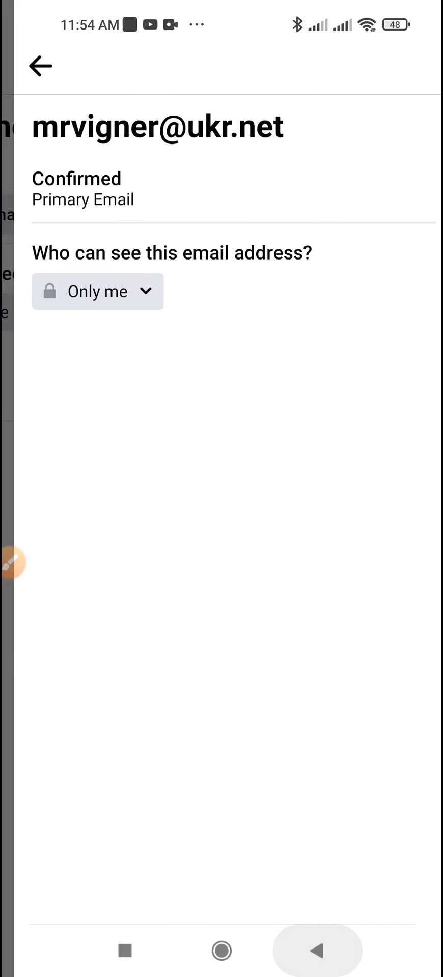